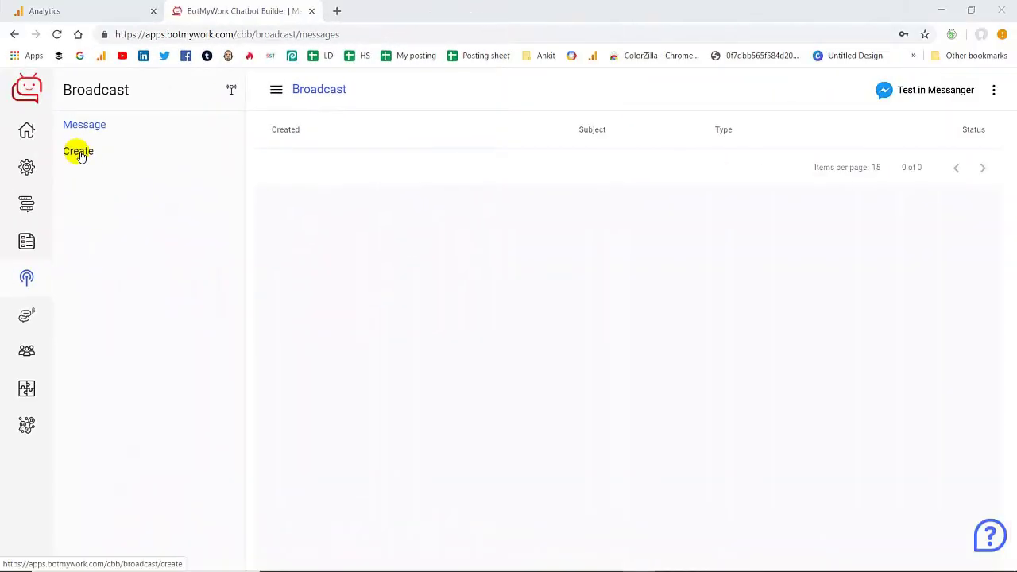
Start a new broadcast reading 'Hey{{first_name}}welcome to botmywork' with the first-name placeholder.
left_click(79, 153)
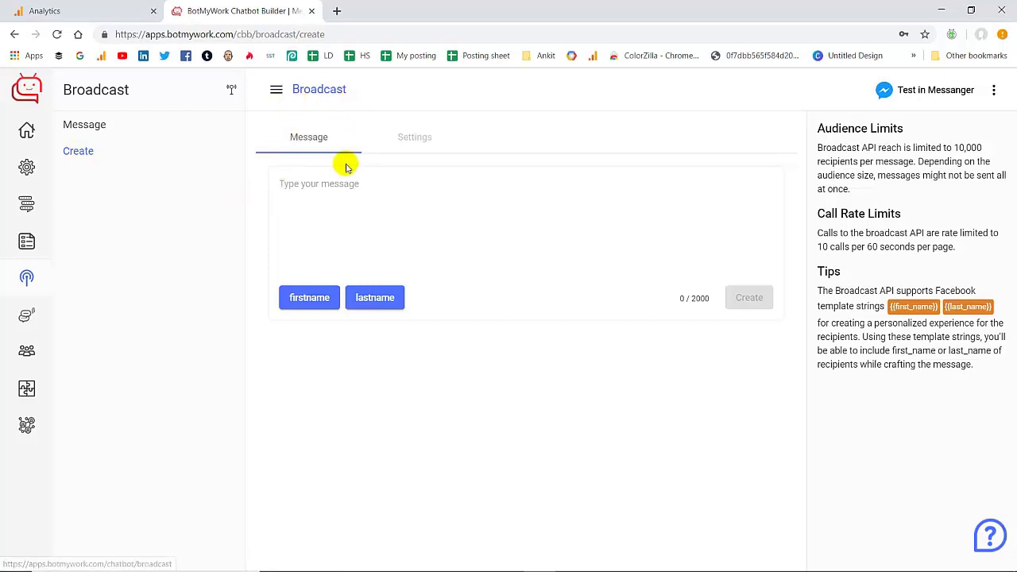
left_click(336, 195)
type("H")
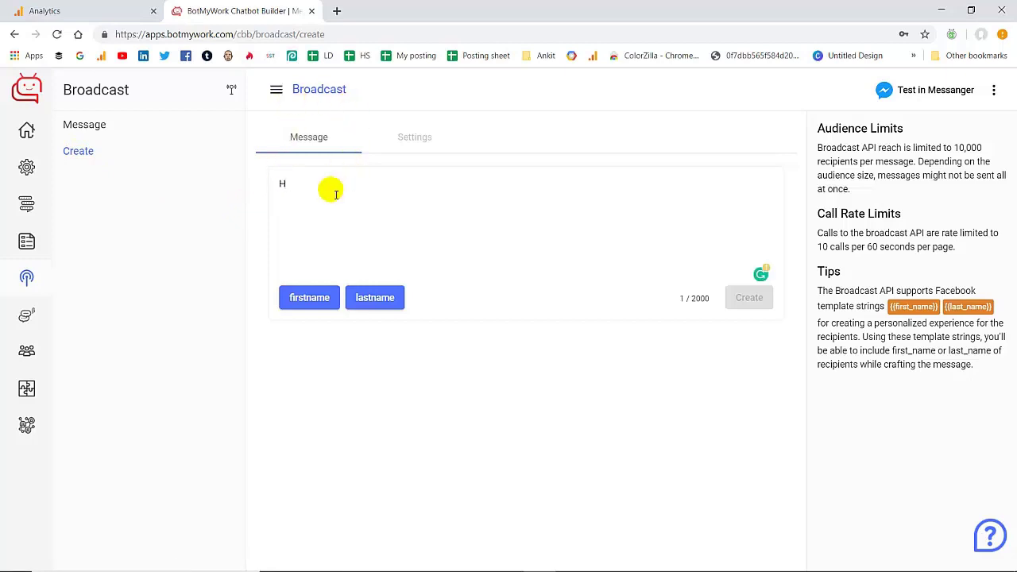
type("ey")
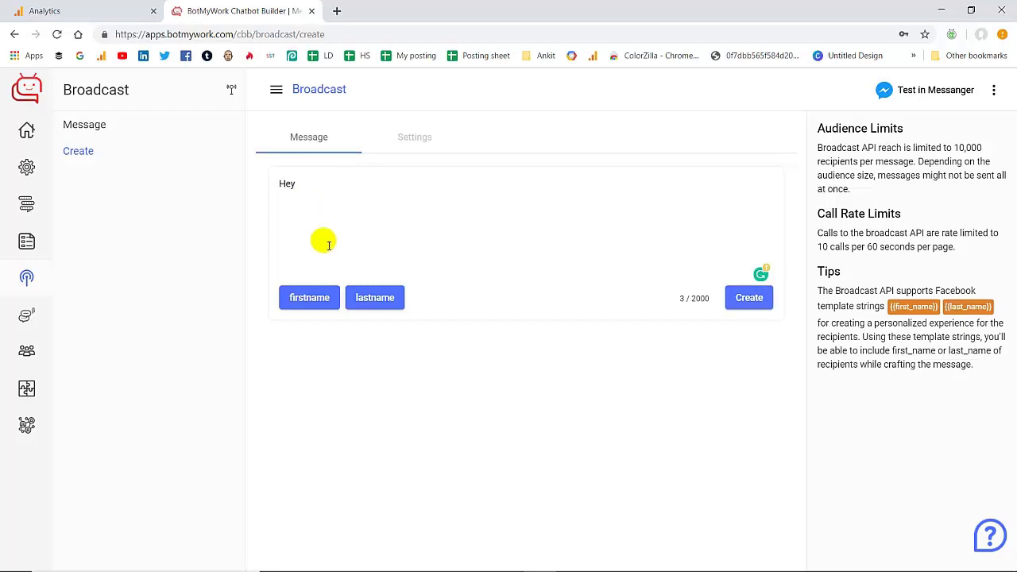
left_click(307, 308)
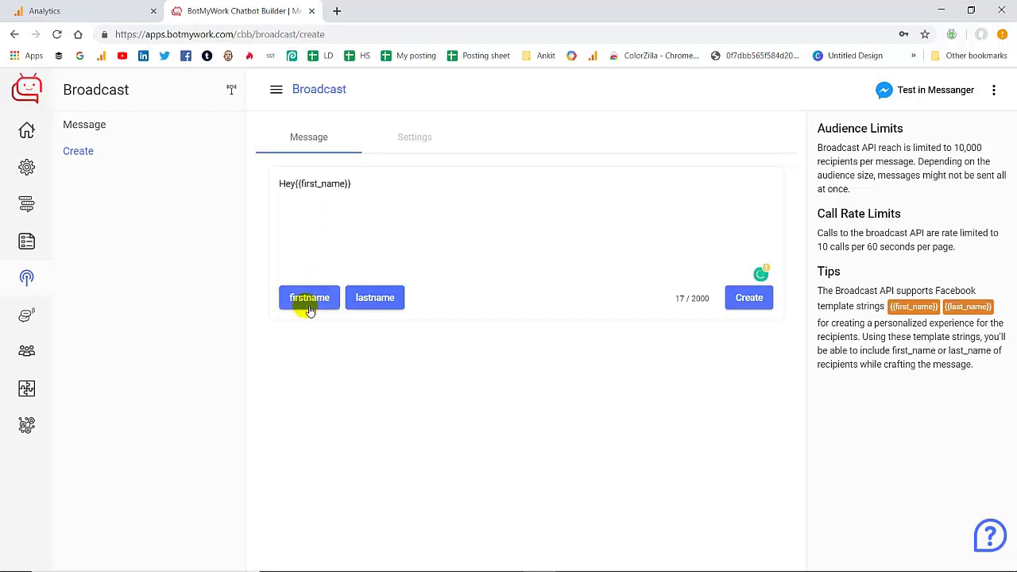
left_click(359, 192)
type("welcome to ")
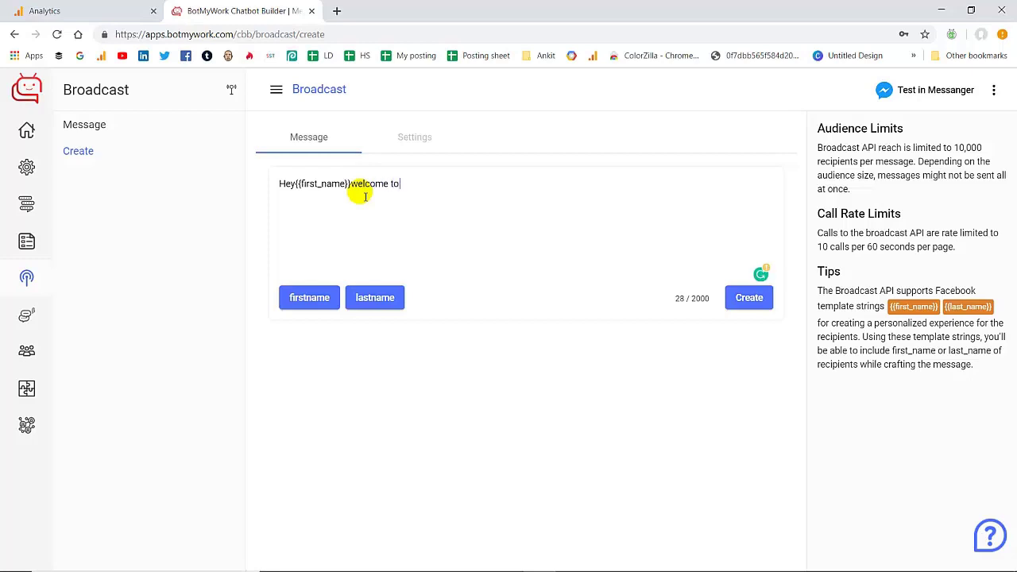
type("botmywork")
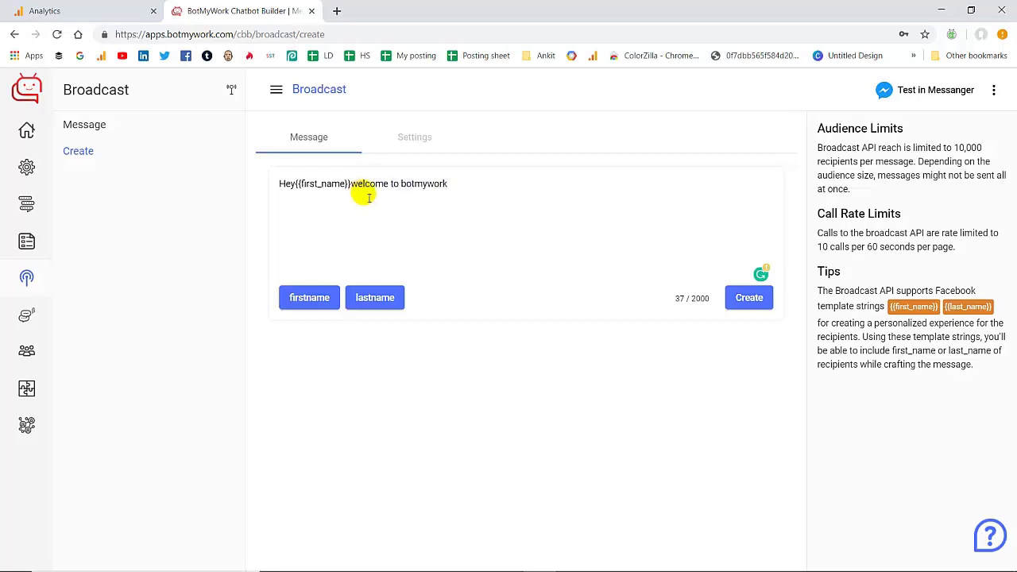
In broadcast settings, switch from Follow-Up Broadcast to Tagged Message and browse the tag list without choosing.
left_click(751, 299)
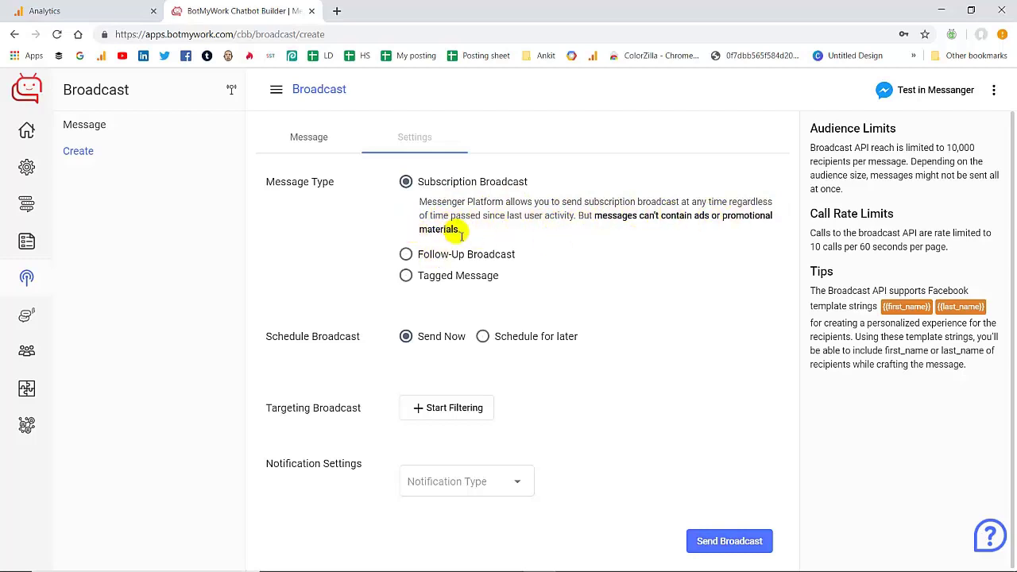
left_click(406, 255)
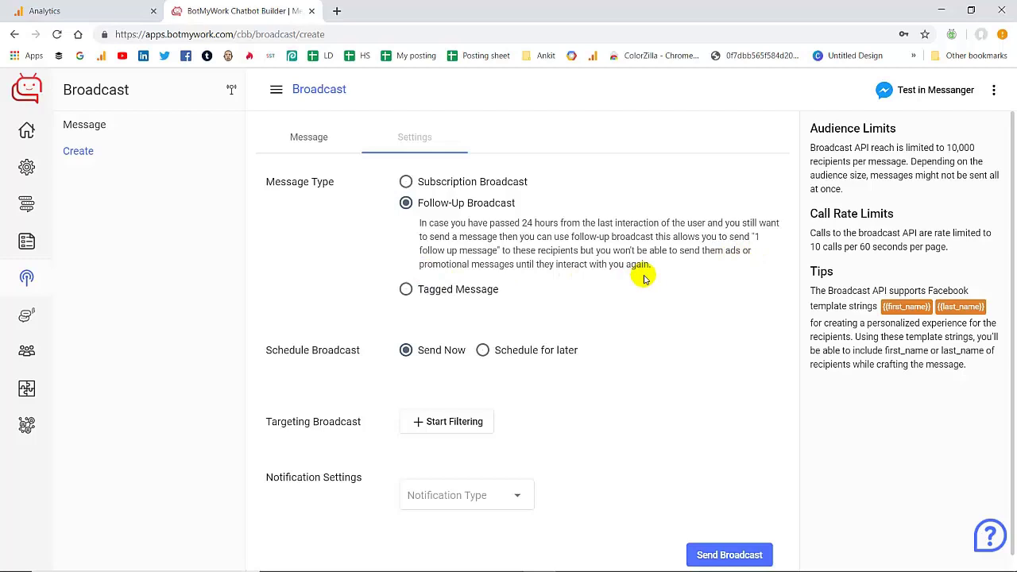
left_click(410, 289)
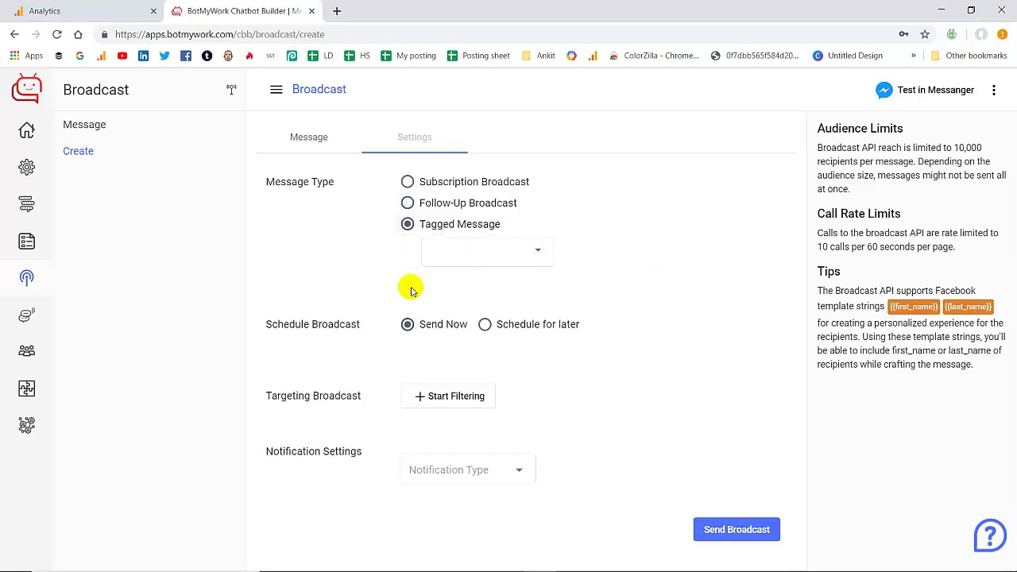
left_click(537, 251)
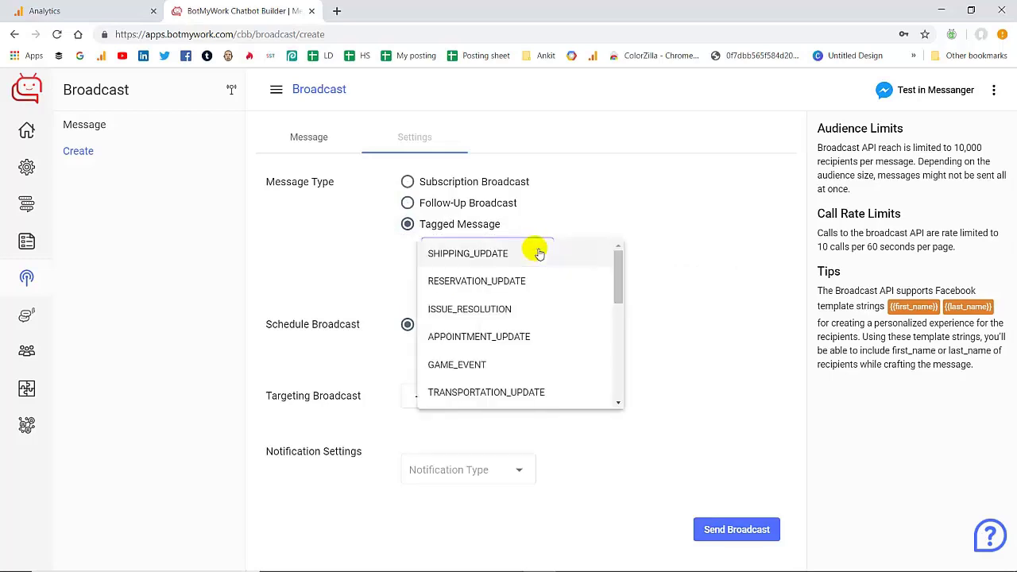
scroll(540, 281, "down", 4)
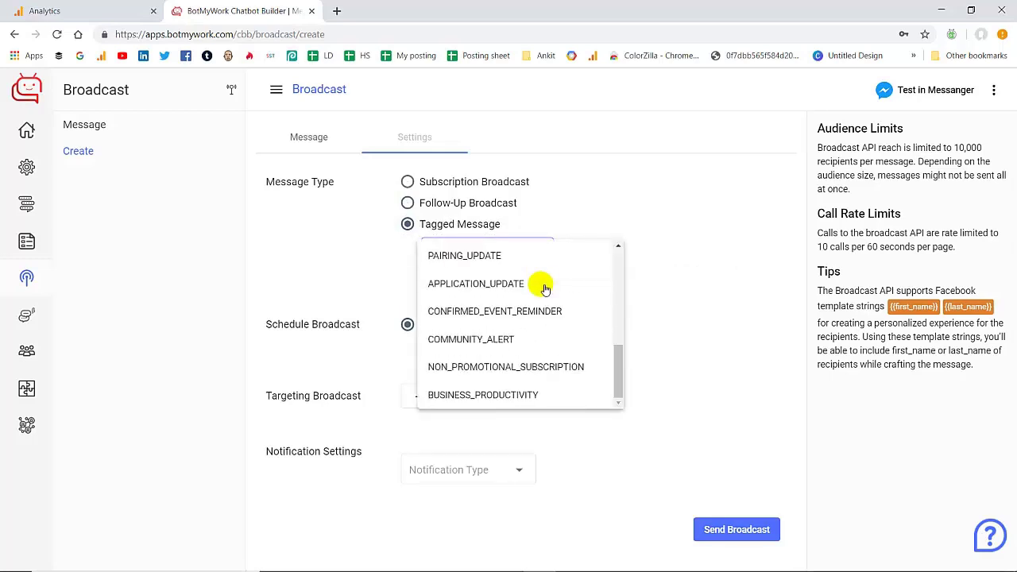
scroll(515, 322, "up", 1)
scroll(513, 321, "up", 3)
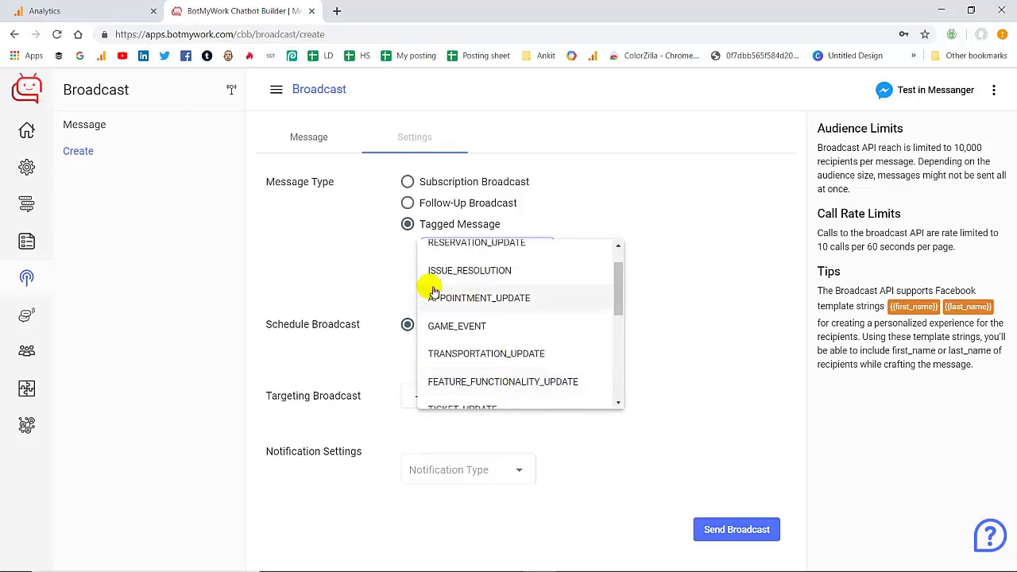
scroll(436, 288, "up", 1)
Close the tag list and schedule the broadcast for later, keeping 9/26/2019 at 11:24.
left_click(370, 262)
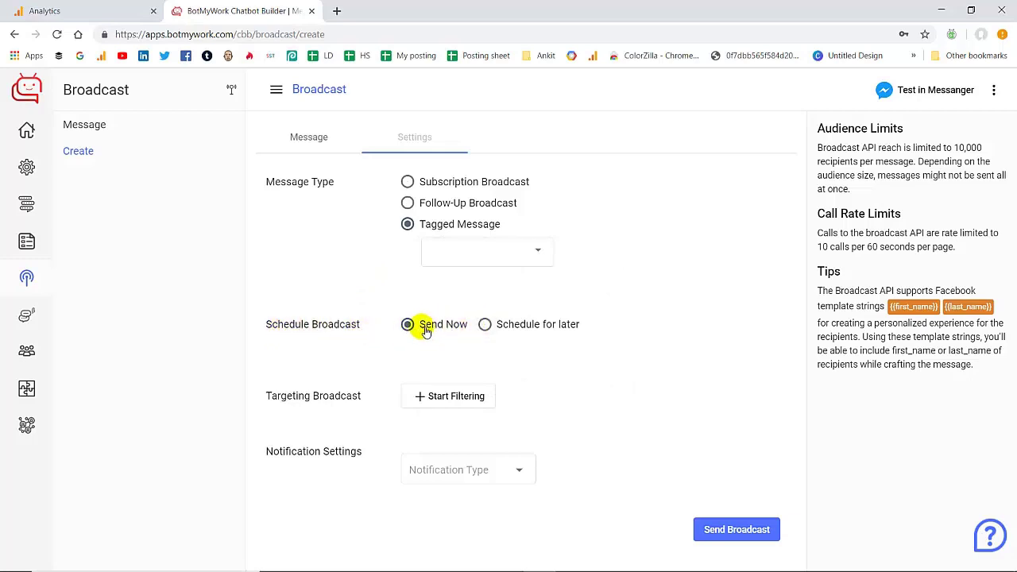
left_click(484, 325)
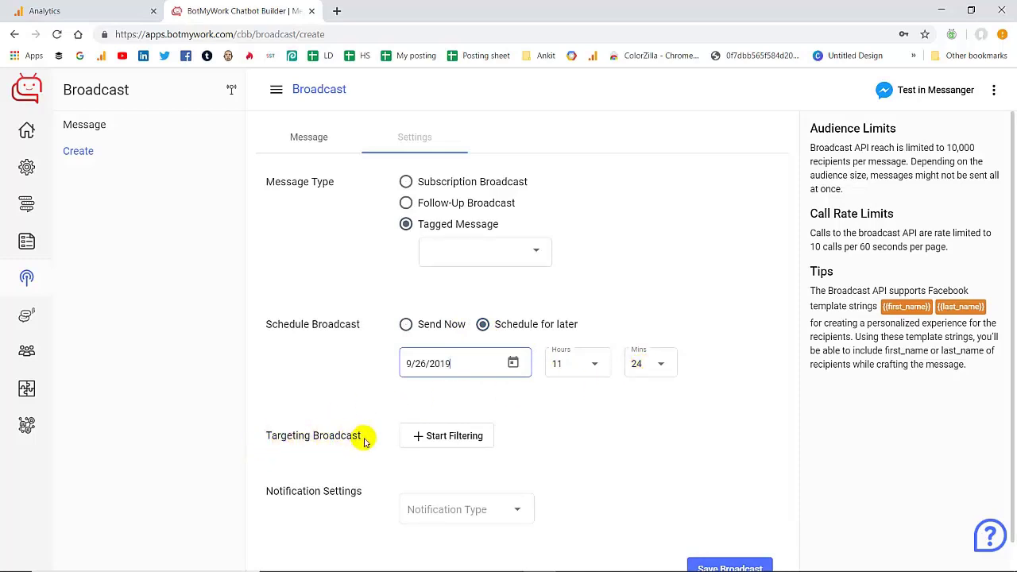
Add a targeting filter on firstName with a subscriber's name value, set to Ignore Only.
left_click(438, 436)
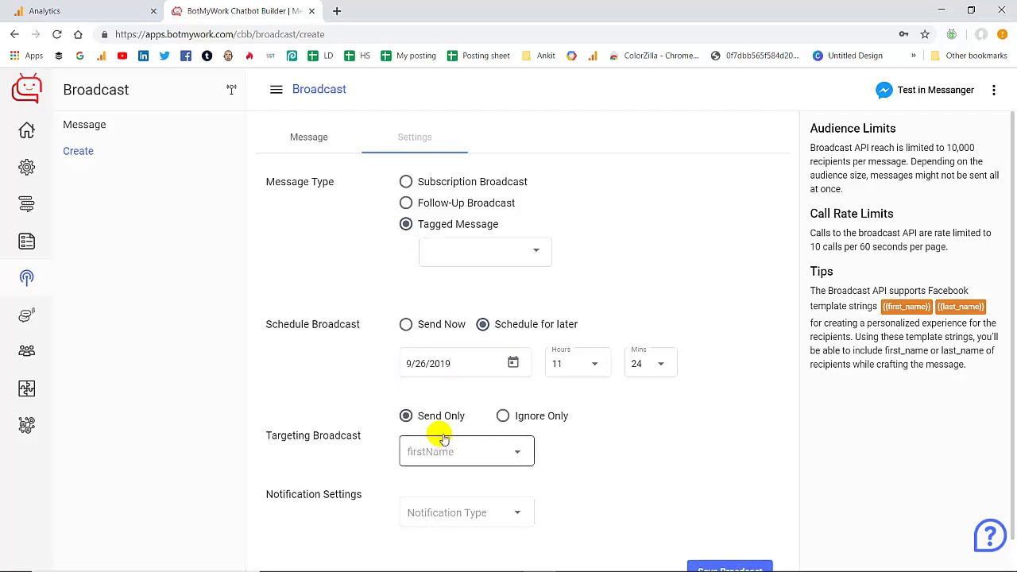
left_click(420, 452)
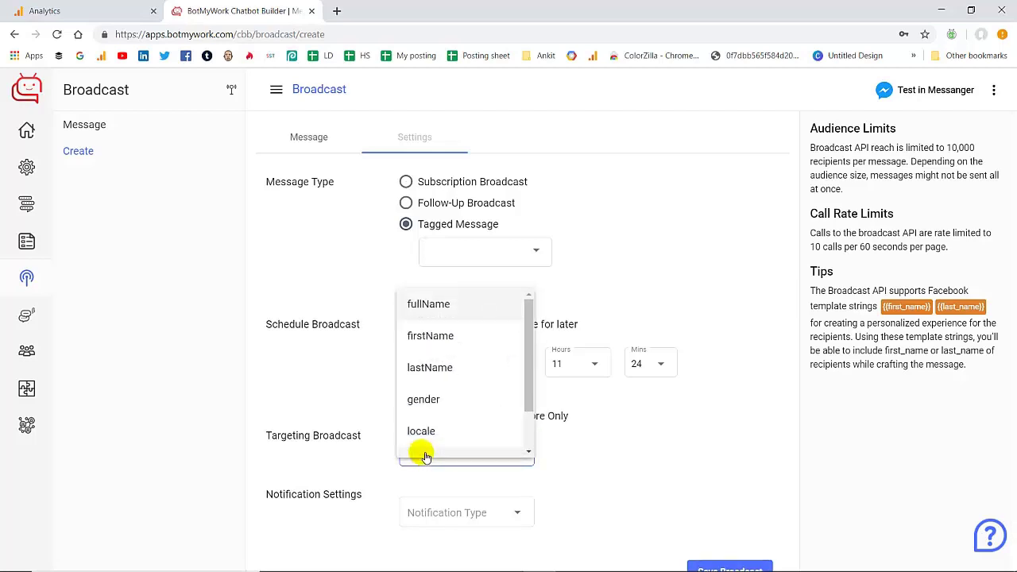
left_click(439, 335)
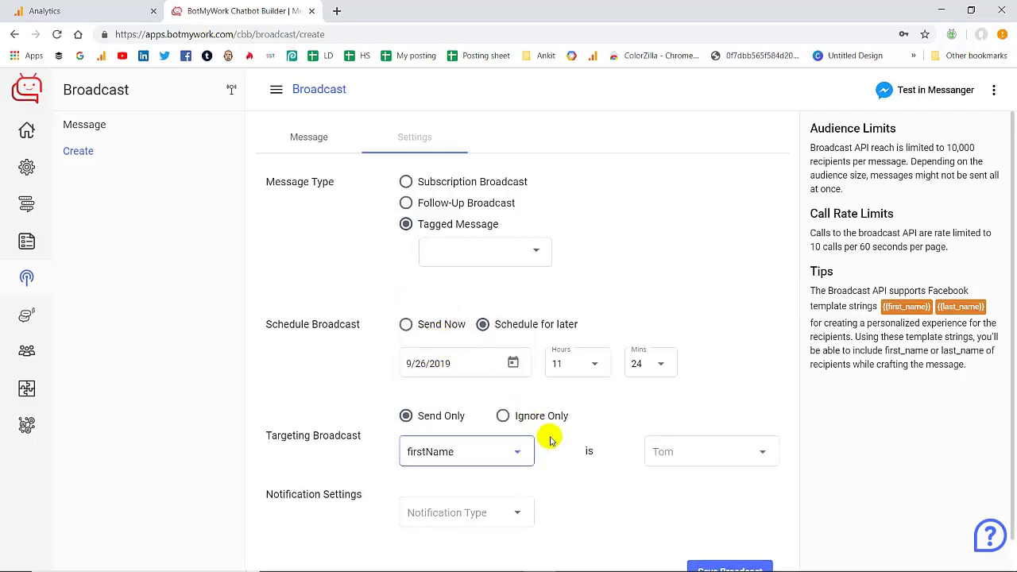
left_click(657, 451)
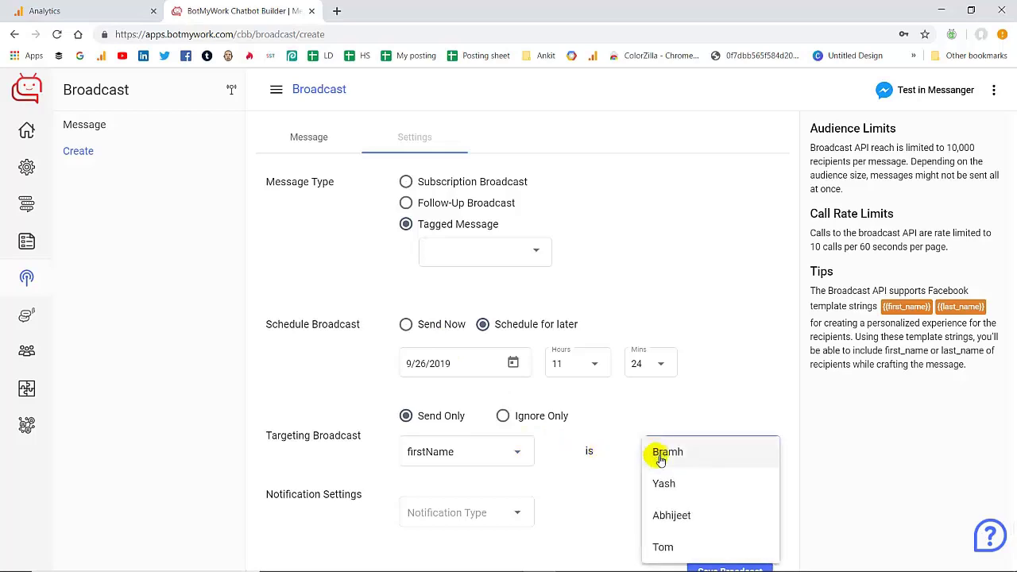
left_click(662, 546)
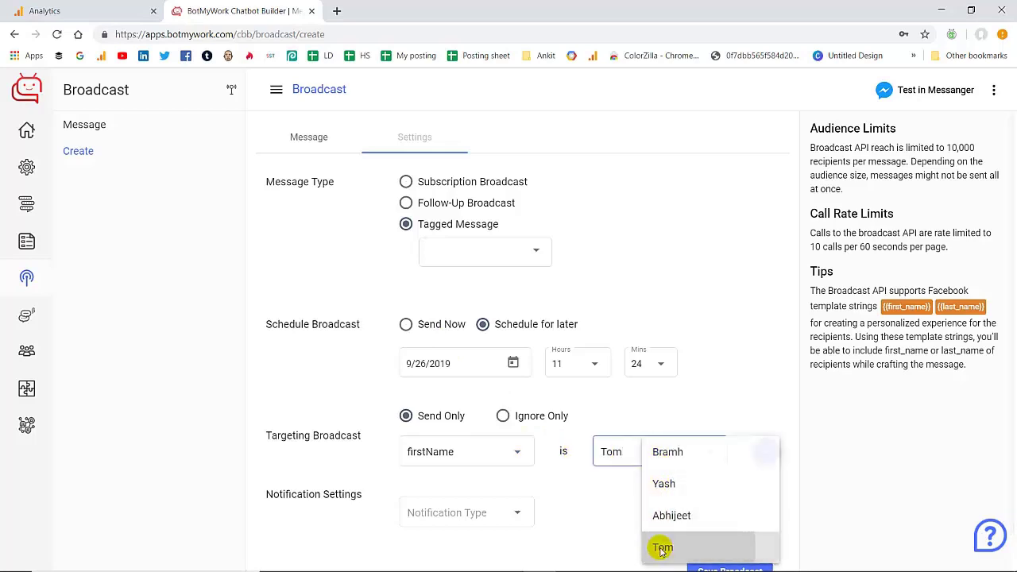
left_click(503, 417)
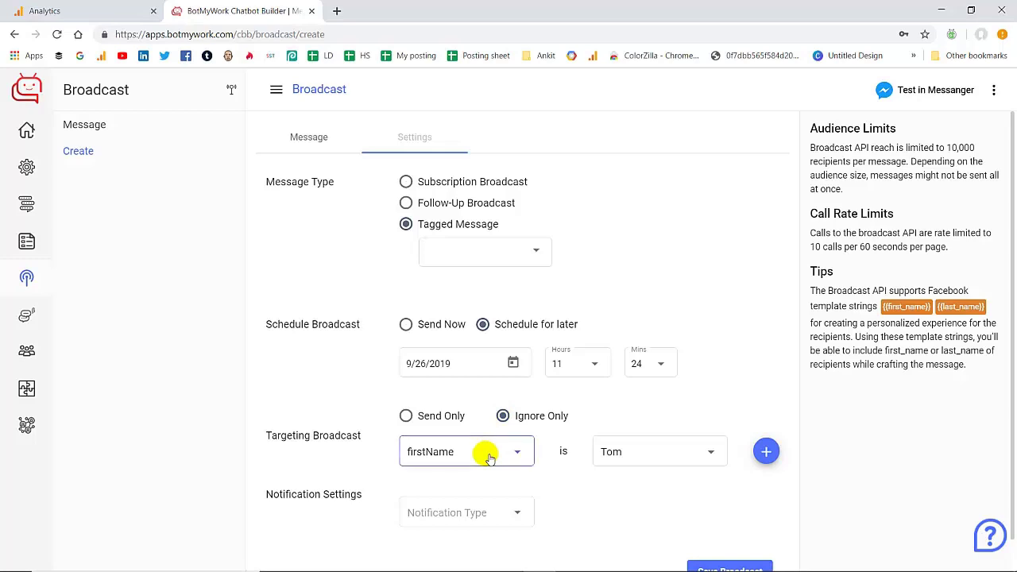
Change the filter field to lastName and pick a subscriber's last name as the value.
left_click(489, 454)
scroll(467, 413, "down", 2)
scroll(472, 389, "up", 2)
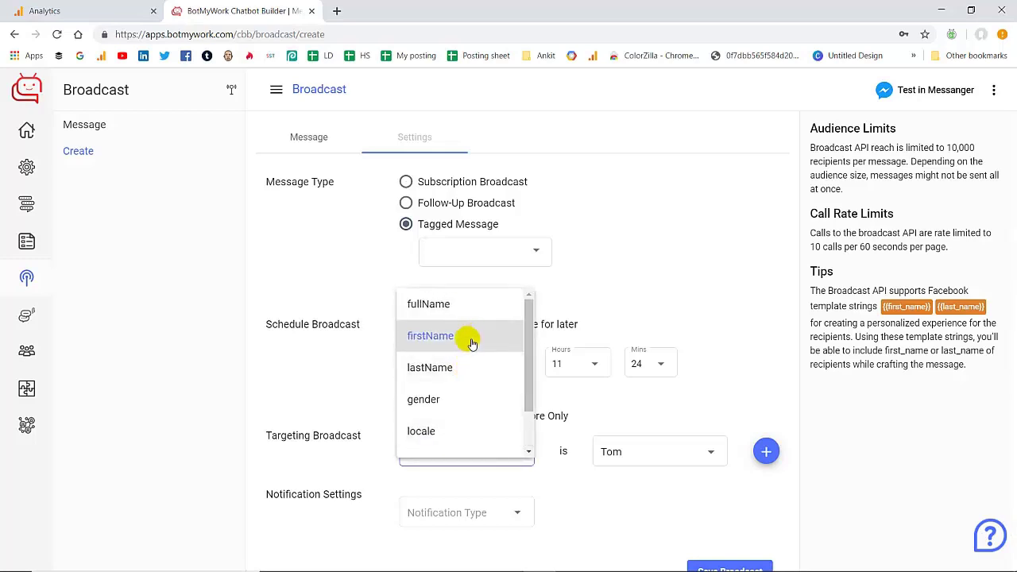
left_click(466, 365)
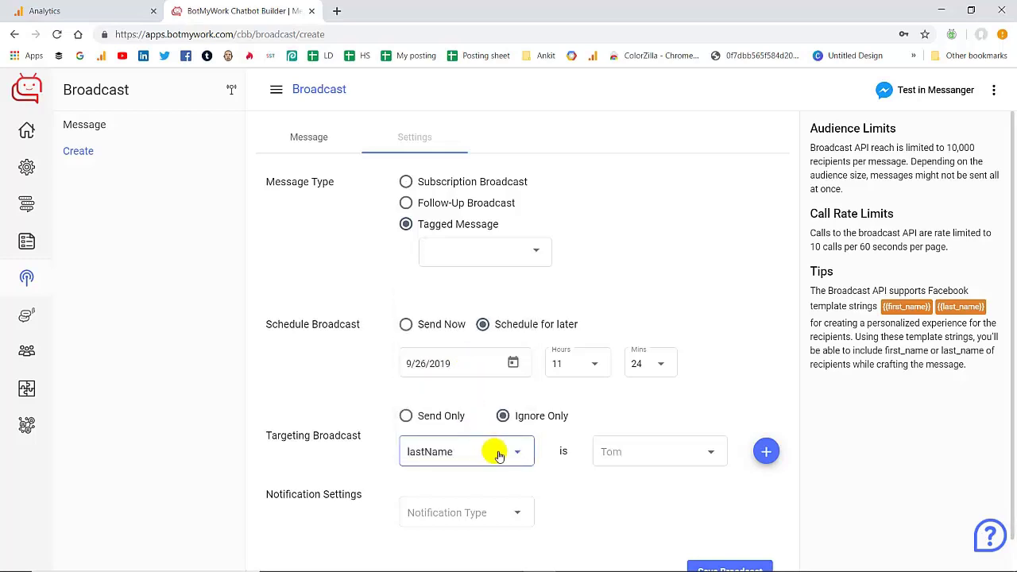
left_click(610, 451)
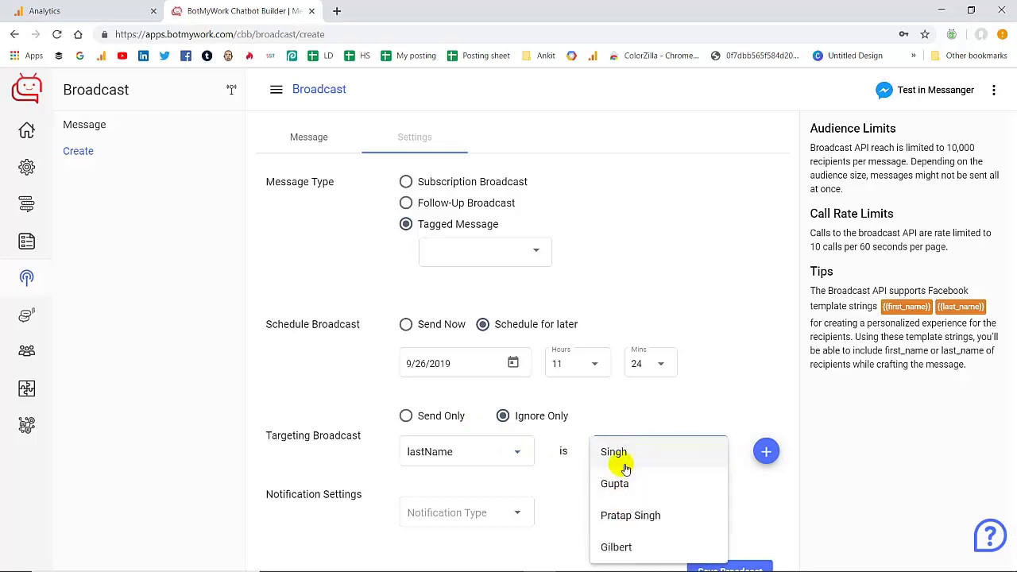
left_click(624, 465)
left_click(425, 447)
scroll(423, 460, "down", 2)
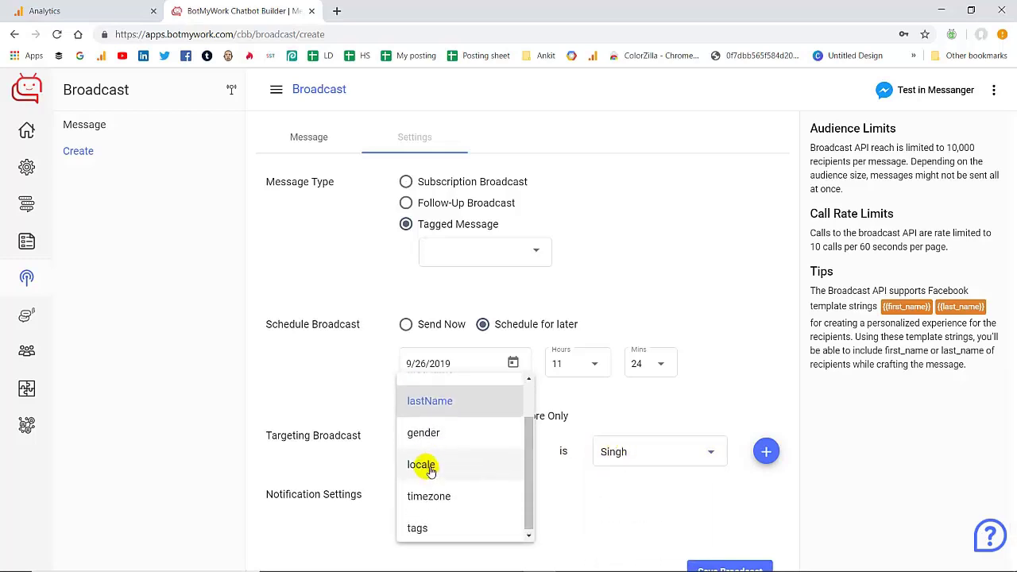
scroll(426, 469, "up", 2)
left_click(583, 488)
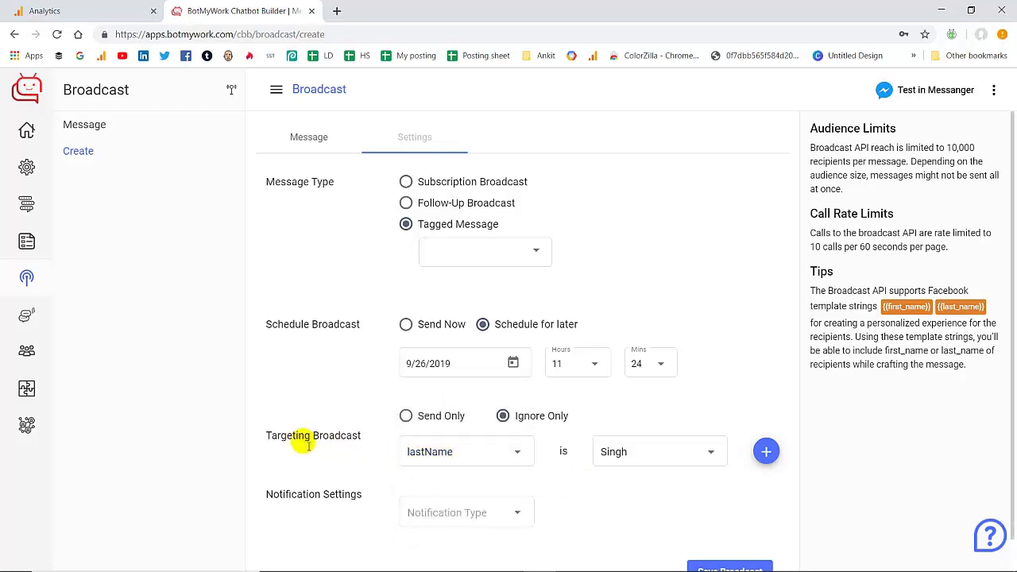
Switch the filter field to tags with the value label 1.
left_click(421, 457)
scroll(442, 463, "down", 2)
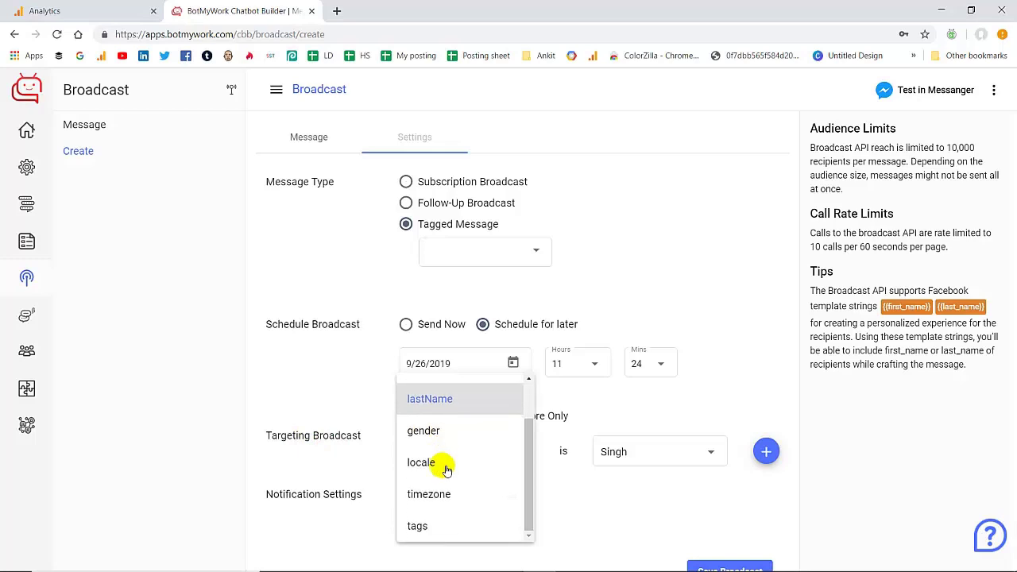
left_click(432, 526)
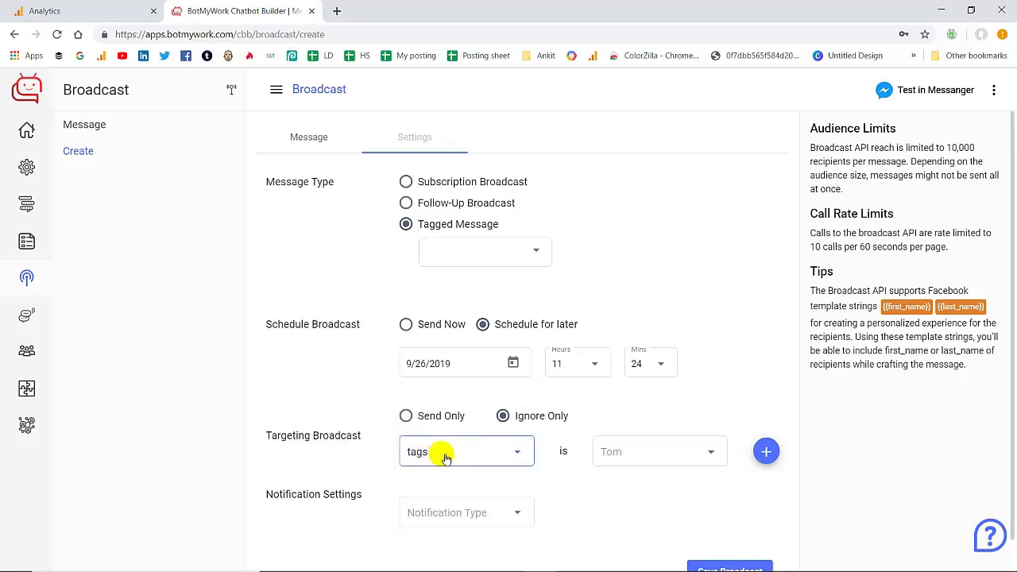
left_click(610, 452)
left_click(619, 457)
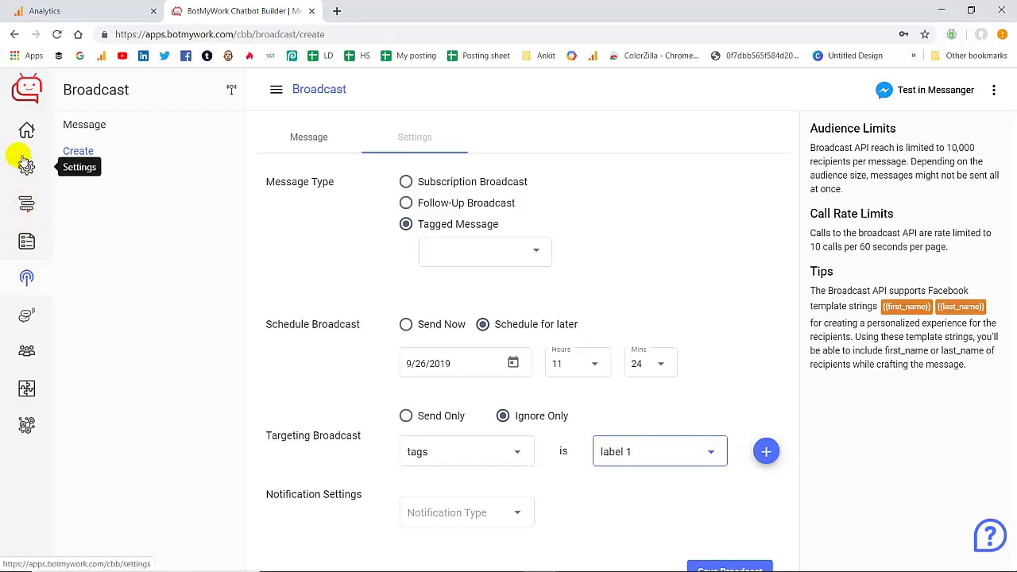
Add a new broadcast label named 'woocommerce' in Settings > Broadcast.
left_click(26, 164)
left_click(91, 178)
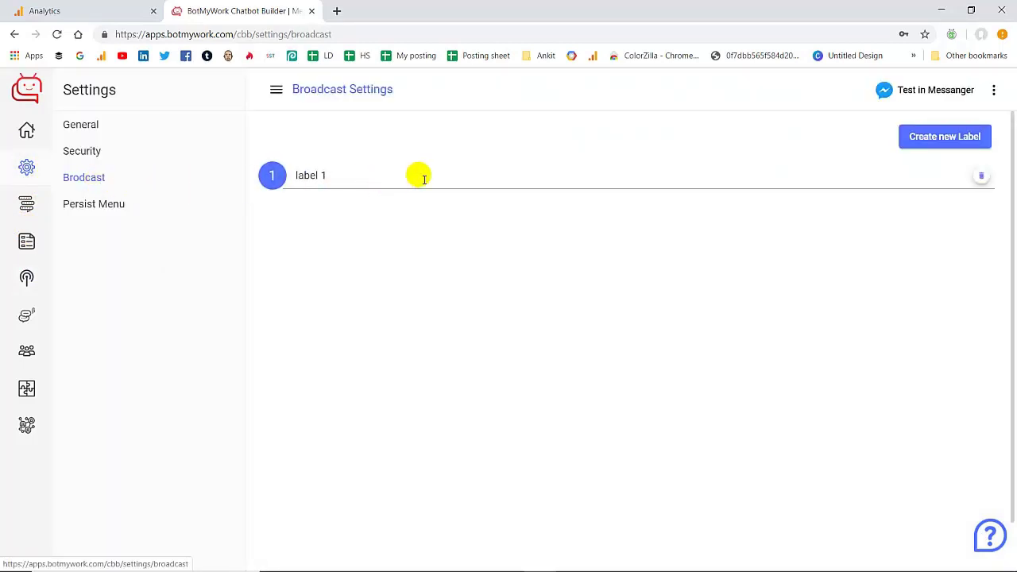
left_click(941, 139)
left_click(847, 189)
type("w")
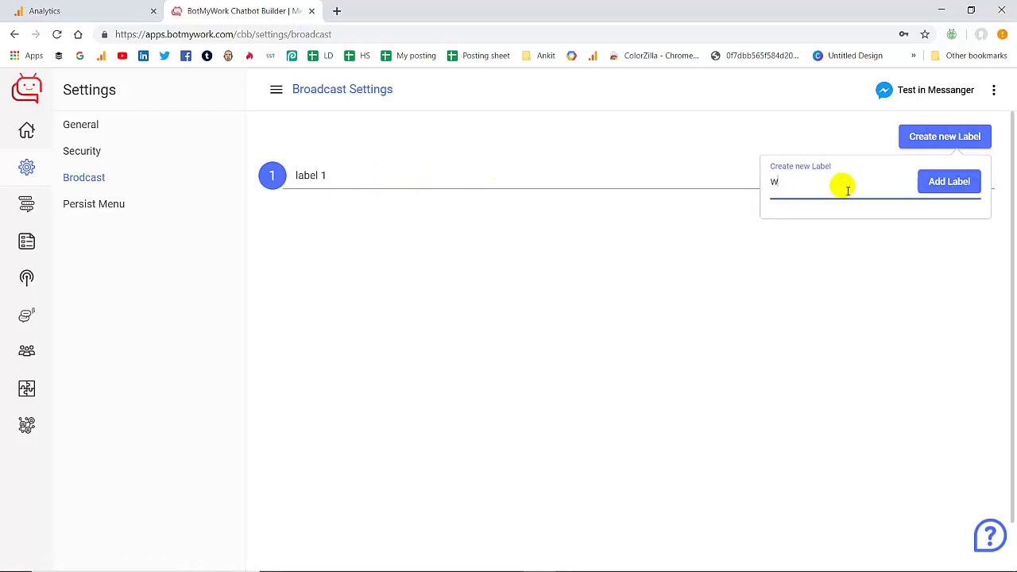
type("oocommerce")
left_click(931, 183)
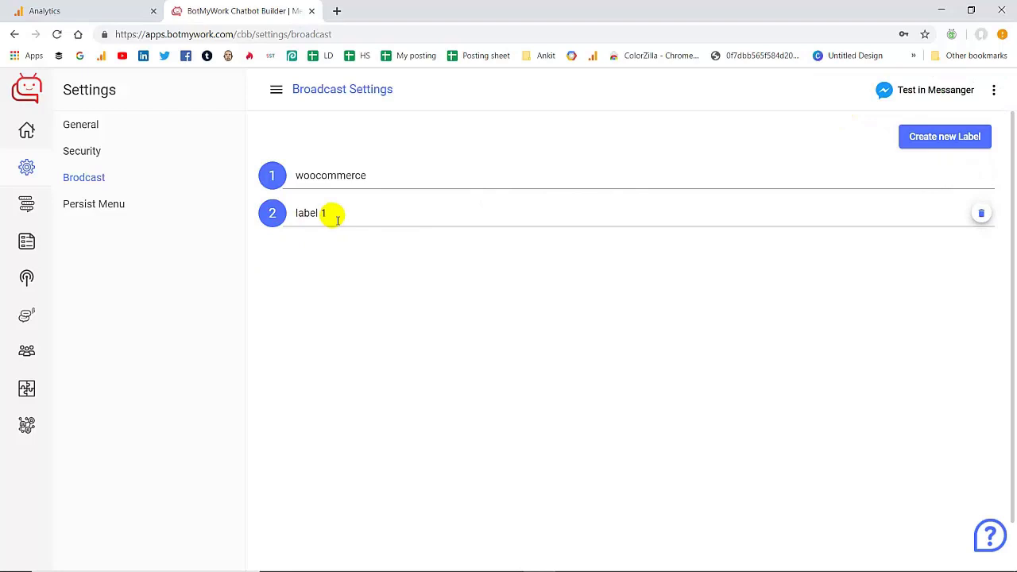
Create a new broadcast message reading 'hEY', keeping it a Subscription Broadcast.
left_click(27, 277)
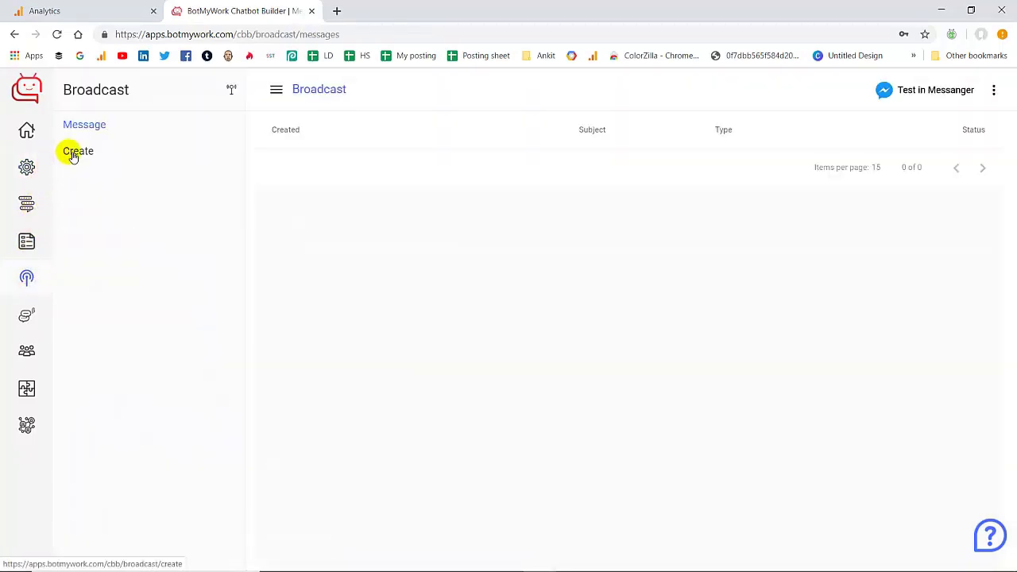
left_click(72, 156)
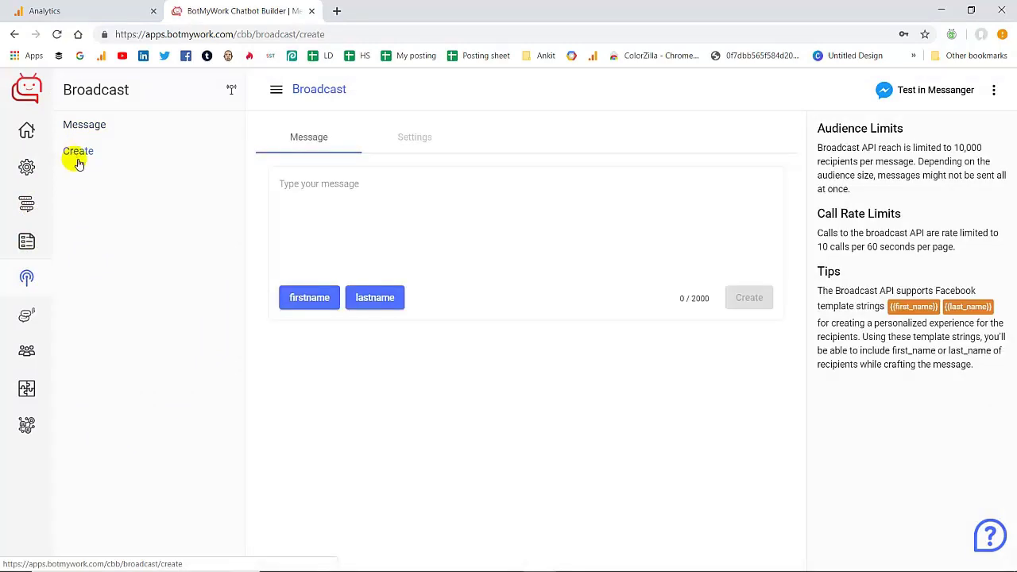
left_click(302, 187)
type("hEY")
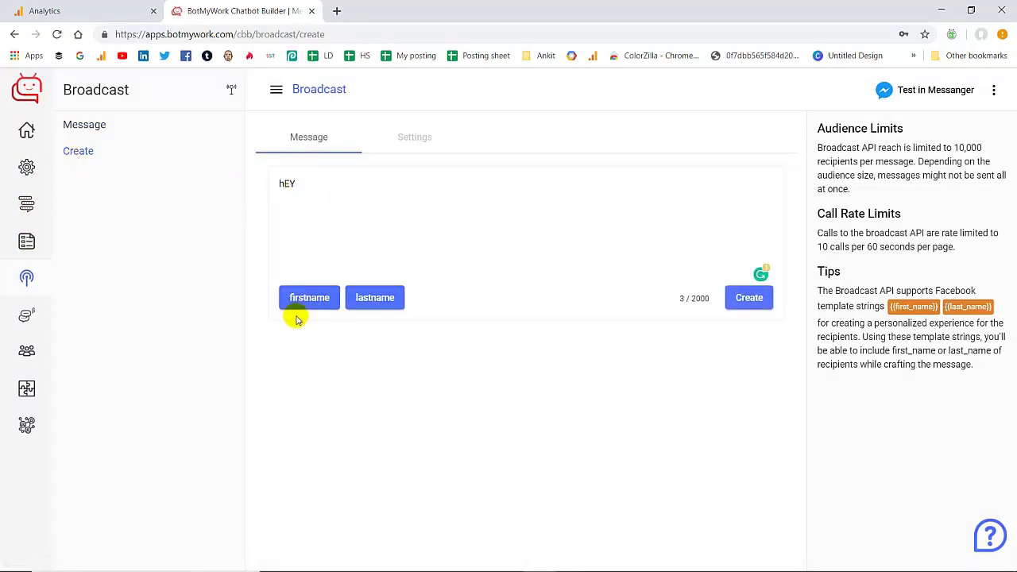
left_click(759, 302)
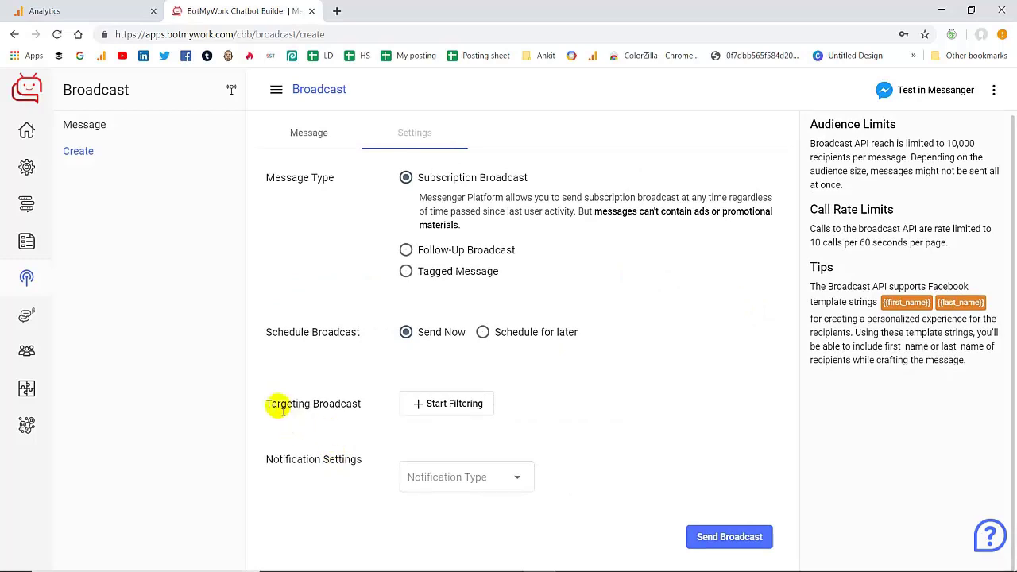
Target the broadcast to Send Only subscribers whose tags is woocommerce.
left_click(418, 403)
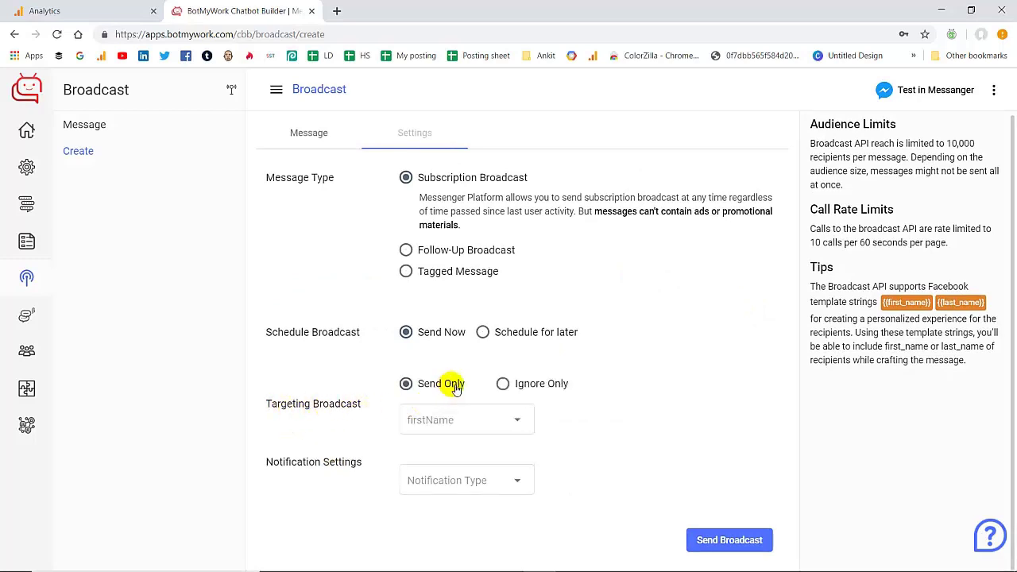
left_click(472, 425)
scroll(448, 399, "down", 2)
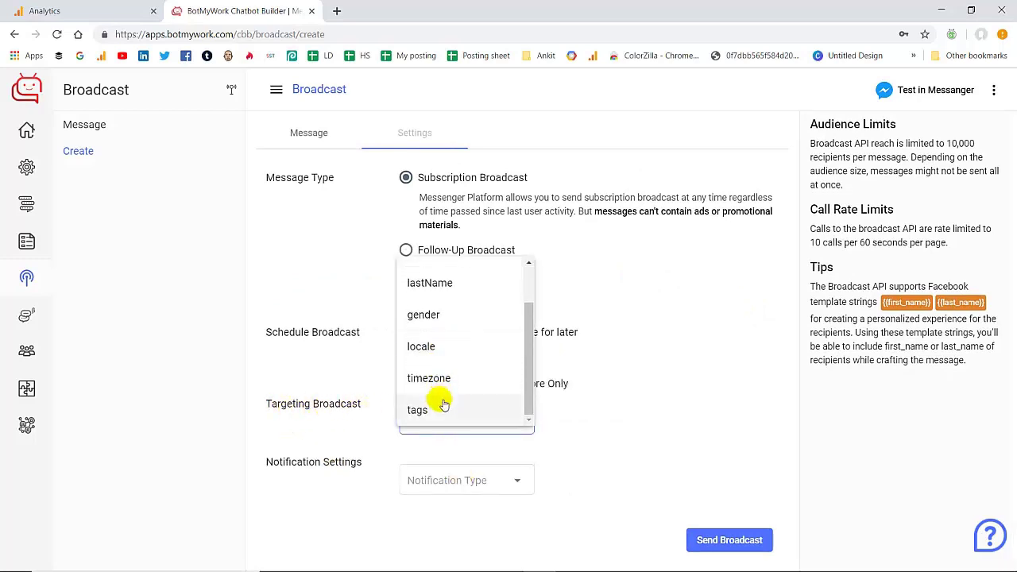
left_click(444, 404)
left_click(704, 422)
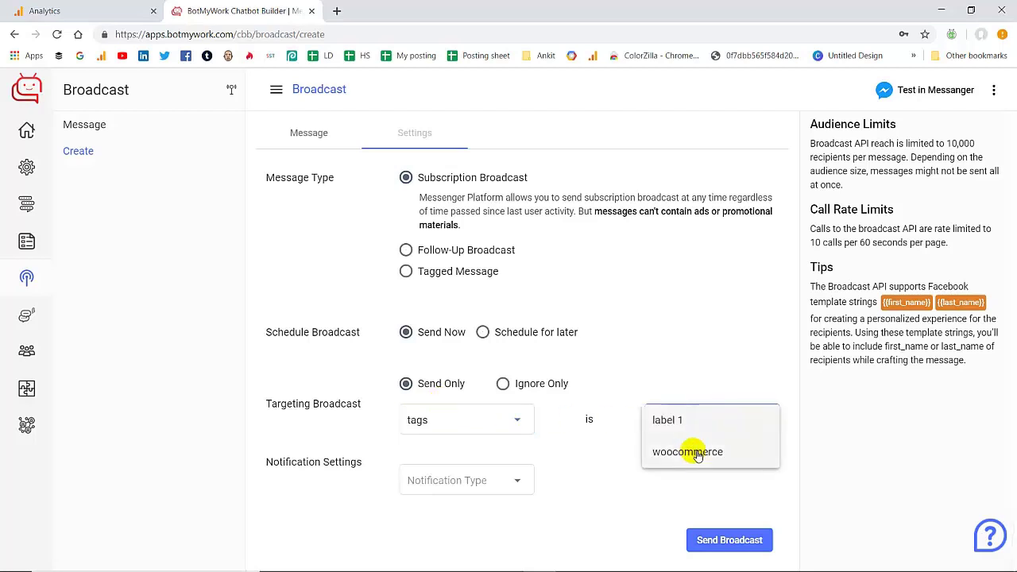
left_click(691, 453)
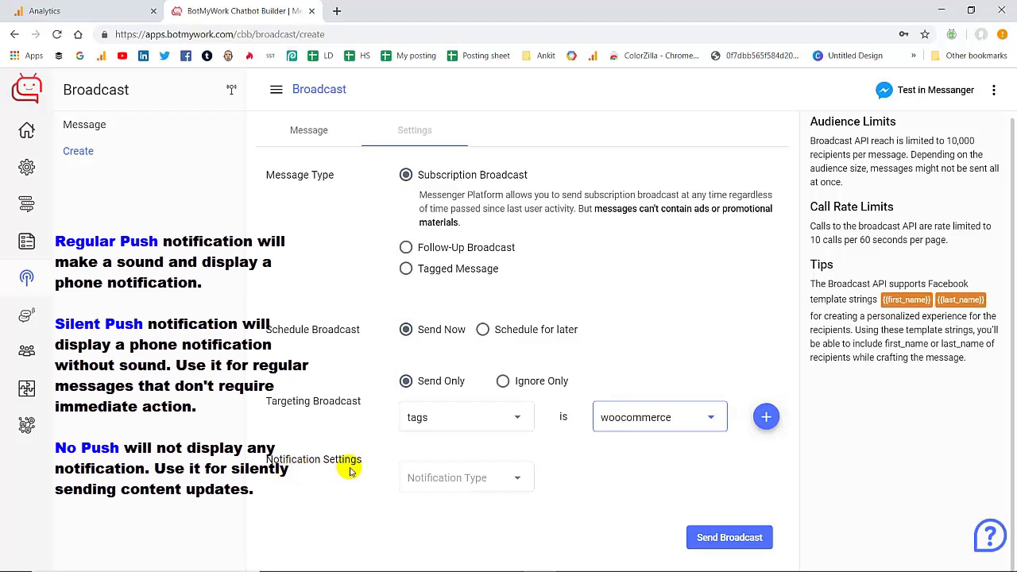
left_click(452, 478)
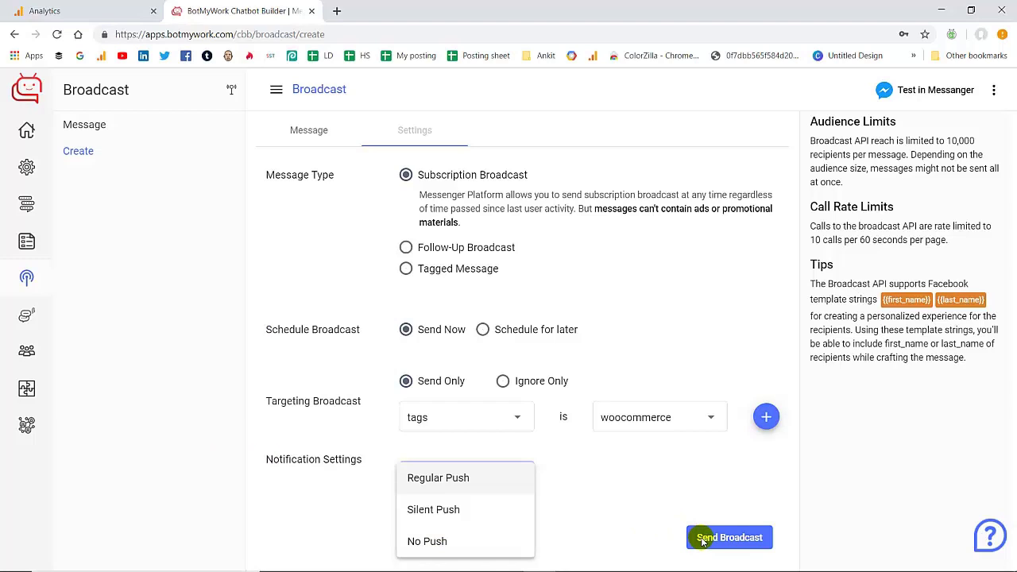
left_click(636, 520)
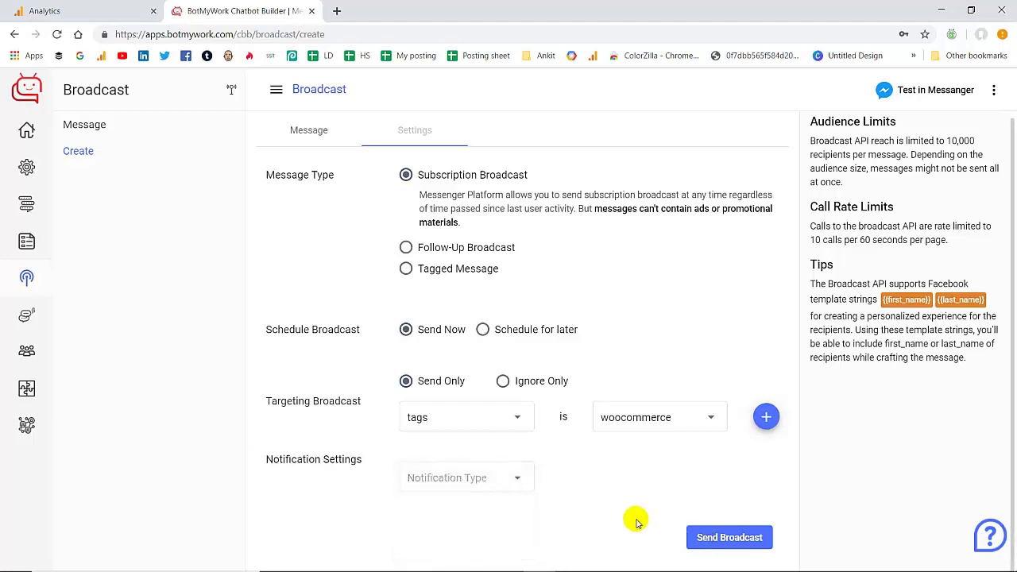